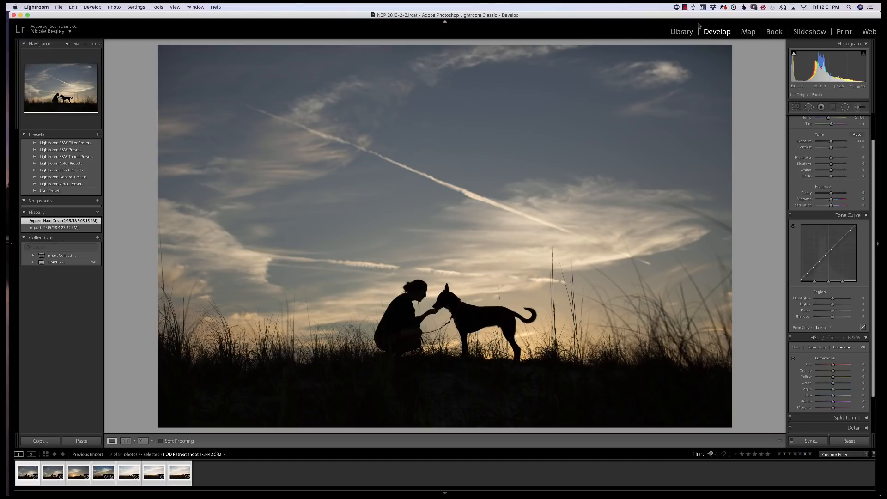
# Try raising Shadows to +100 to reveal the silhouette's detail, and reset Shadows to zero
pyautogui.moveTo(793, 55)
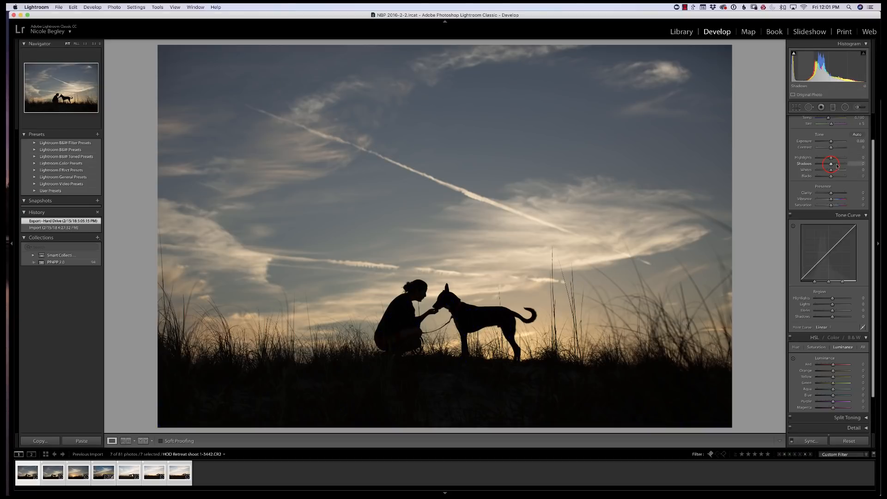
pyautogui.moveTo(838, 165); pyautogui.dragTo(849, 164)
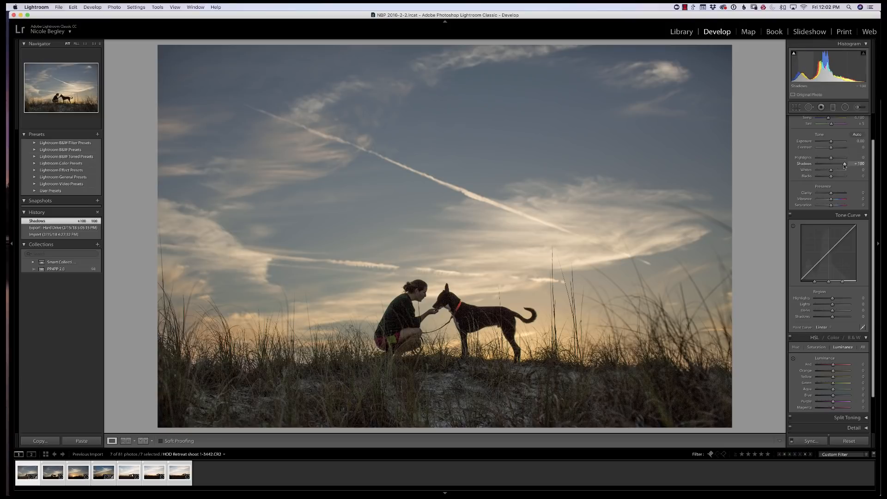
pyautogui.click(845, 164)
pyautogui.doubleClick(845, 164)
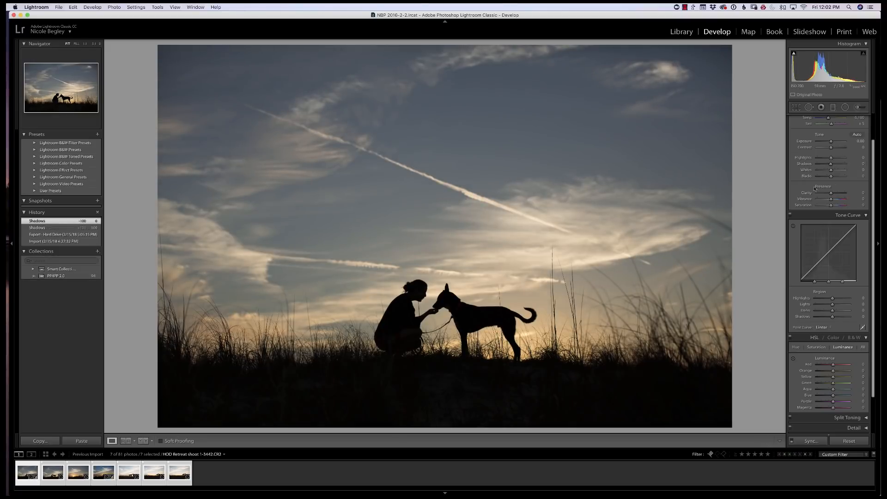
# Turn on the shadow clipping preview and lower Blacks to -31 to darken the silhouettes and foreground
pyautogui.click(793, 53)
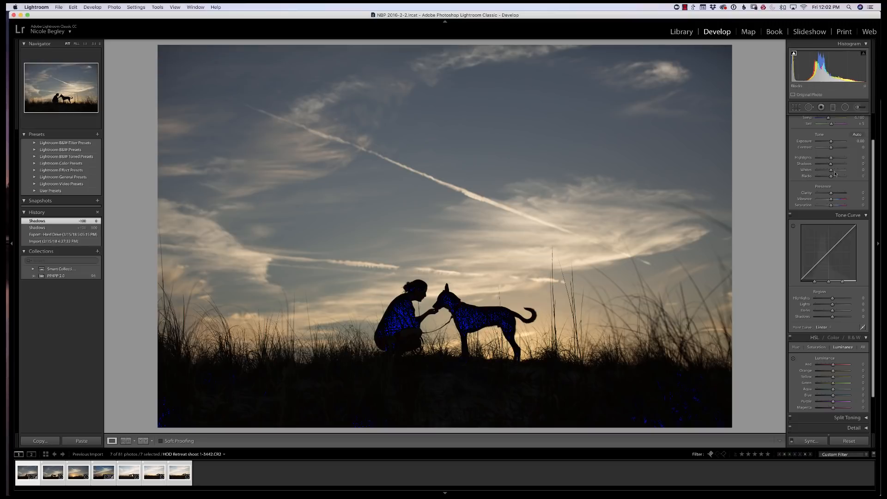
pyautogui.moveTo(830, 176); pyautogui.dragTo(817, 176)
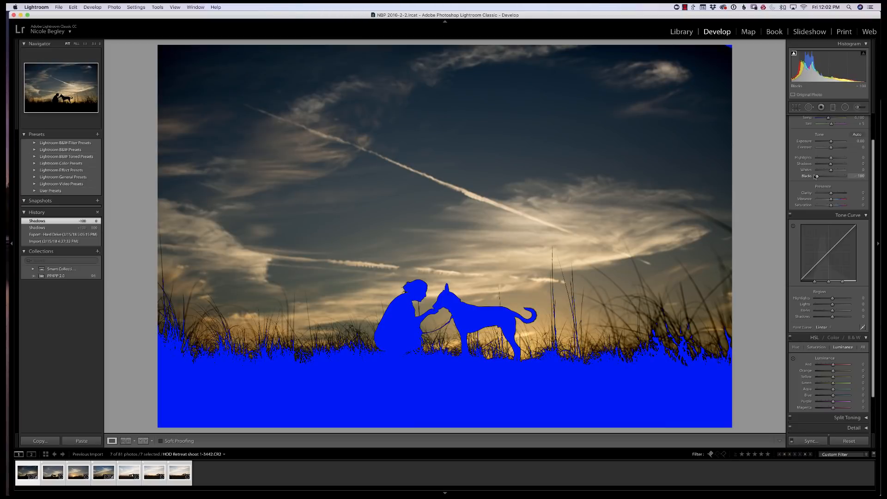
pyautogui.moveTo(816, 176); pyautogui.dragTo(816, 176)
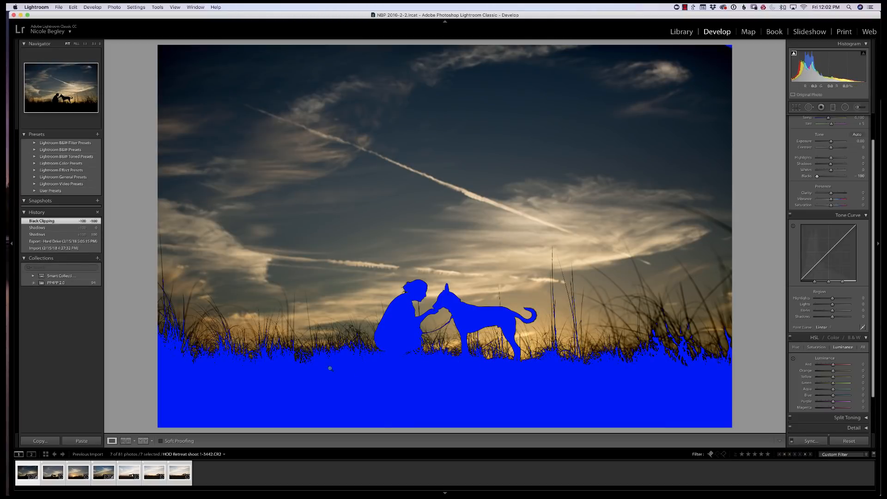
pyautogui.moveTo(817, 176); pyautogui.dragTo(827, 176)
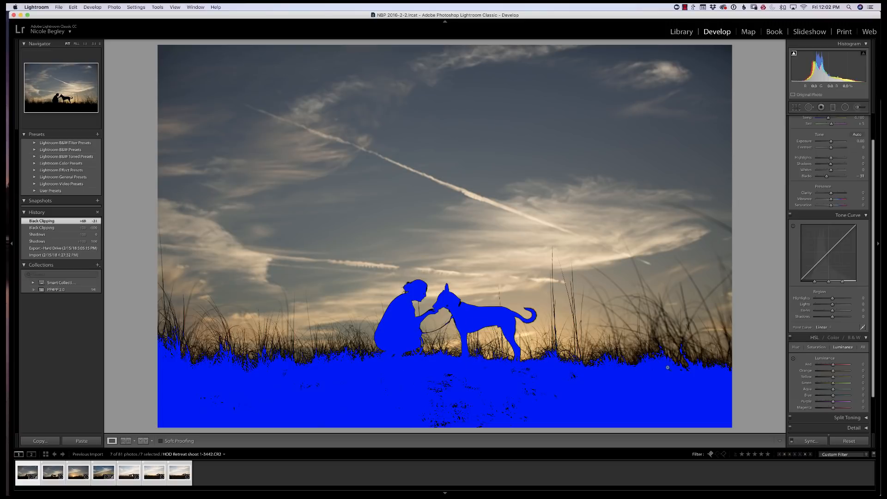
# Set Shadows to -30 and Blacks to -23 for a solid black silhouette, and hide the clipping preview
pyautogui.click(830, 164)
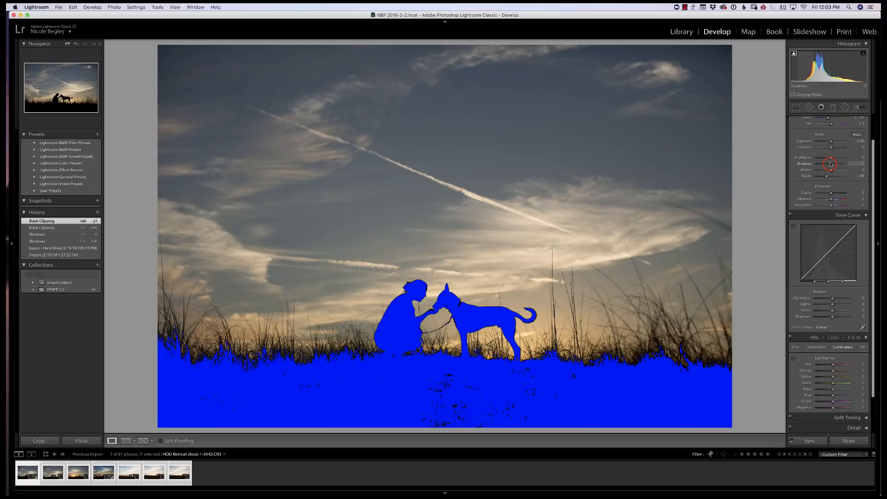
pyautogui.moveTo(830, 164)
pyautogui.mouseDown()
pyautogui.moveTo(827, 176)
pyautogui.moveTo(828, 164)
pyautogui.moveTo(810, 165)
pyautogui.moveTo(827, 164)
pyautogui.mouseUp()
pyautogui.click(831, 158)
pyautogui.click(827, 163)
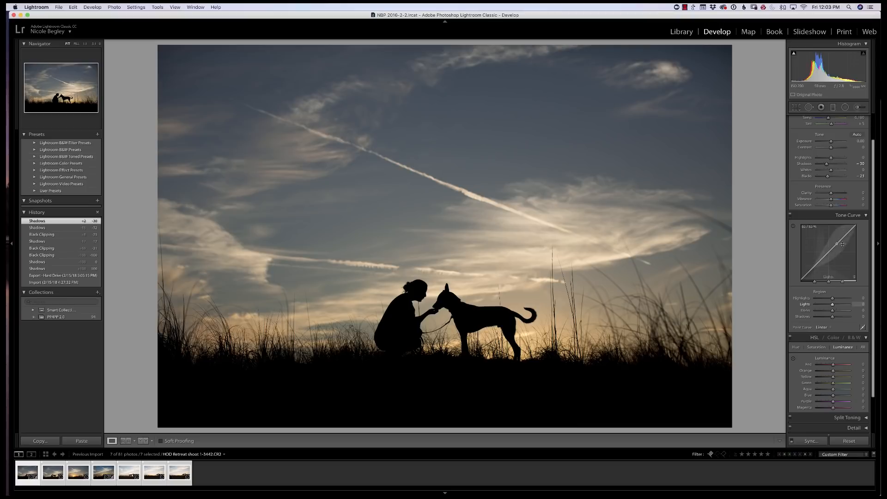
# Cool the photo's temperature to about 5,300, set Highlights to -12 and Whites to +30, and raise Clarity and Vibrance slightly
pyautogui.scroll(2, 875, 254)
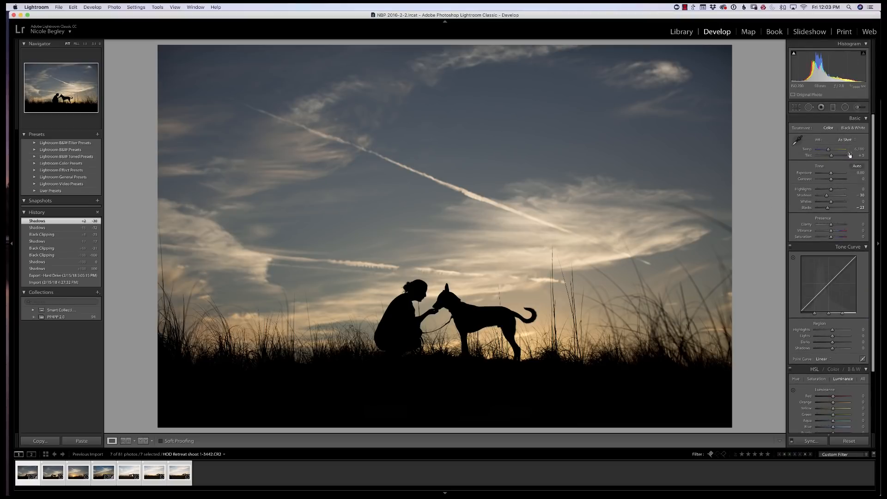
pyautogui.click(828, 150)
pyautogui.moveTo(828, 150); pyautogui.dragTo(826, 151)
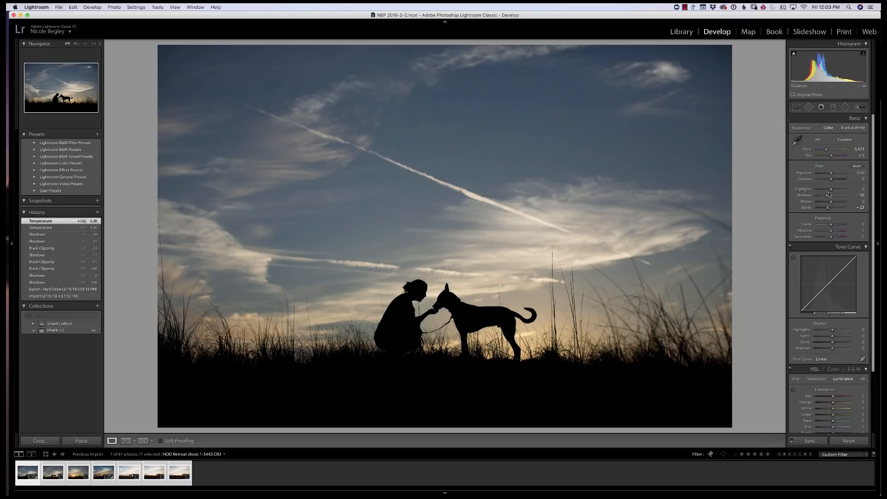
pyautogui.moveTo(830, 190); pyautogui.dragTo(833, 233)
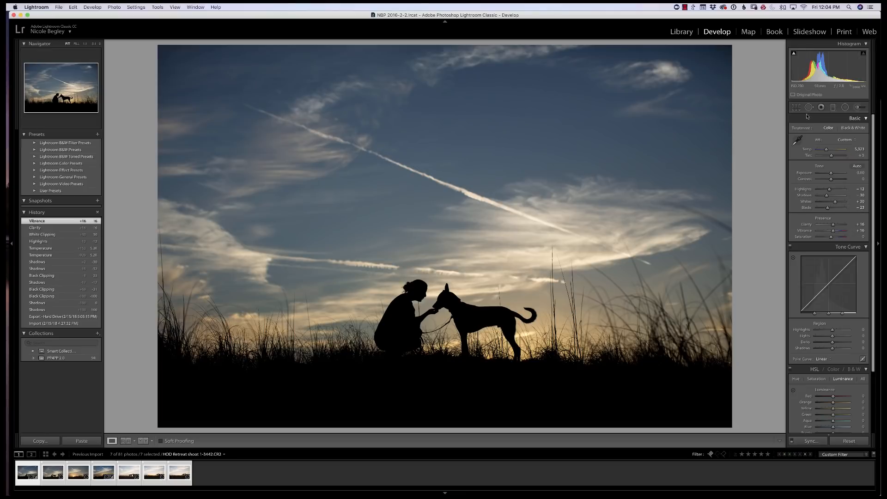
# Add a graduated filter from the top edge of the photo down to the horizon, and reset its effect settings
pyautogui.click(834, 108)
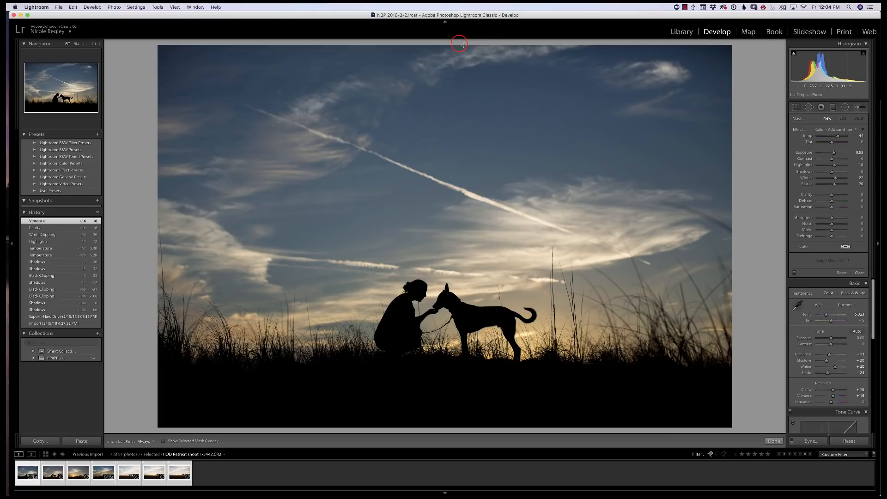
pyautogui.moveTo(459, 36); pyautogui.dragTo(465, 359)
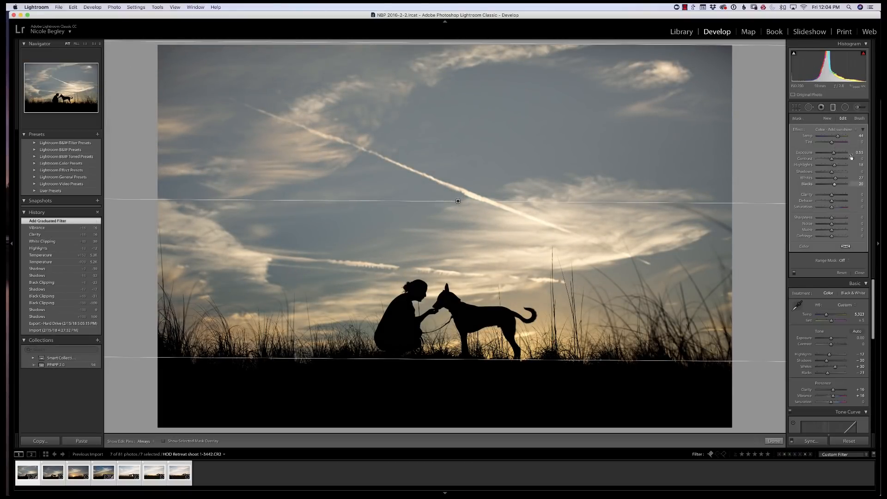
pyautogui.click(798, 129)
pyautogui.click(798, 130)
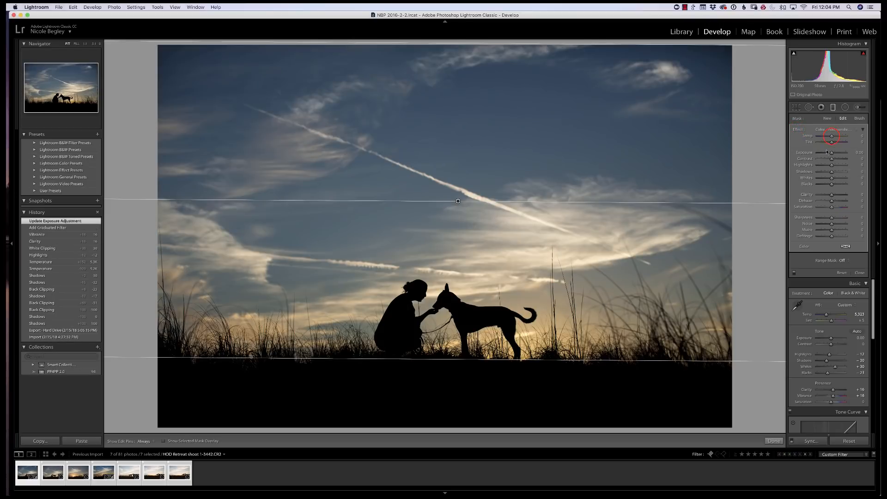
# Set the sky filter to Temp -22, Exposure 0.28, Highlights 47 and Dehaze 8, raise its Whites, and finish the filter
pyautogui.moveTo(831, 135); pyautogui.dragTo(834, 202)
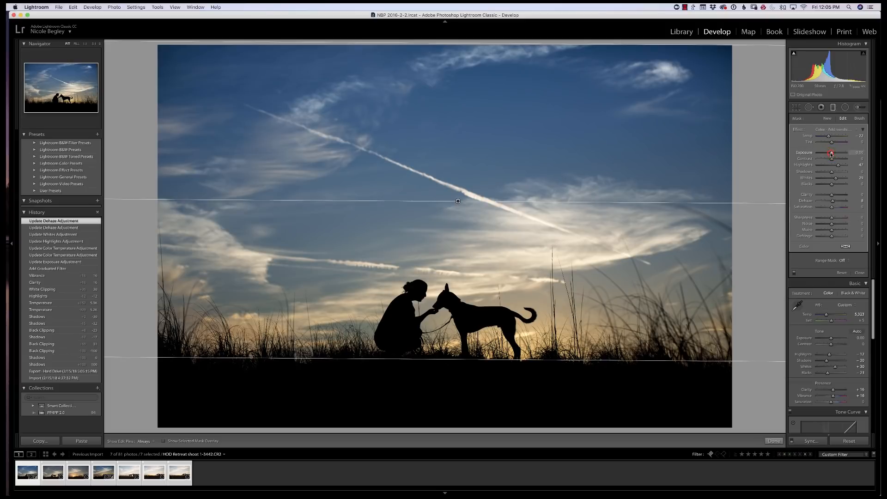
pyautogui.moveTo(832, 153); pyautogui.dragTo(833, 154)
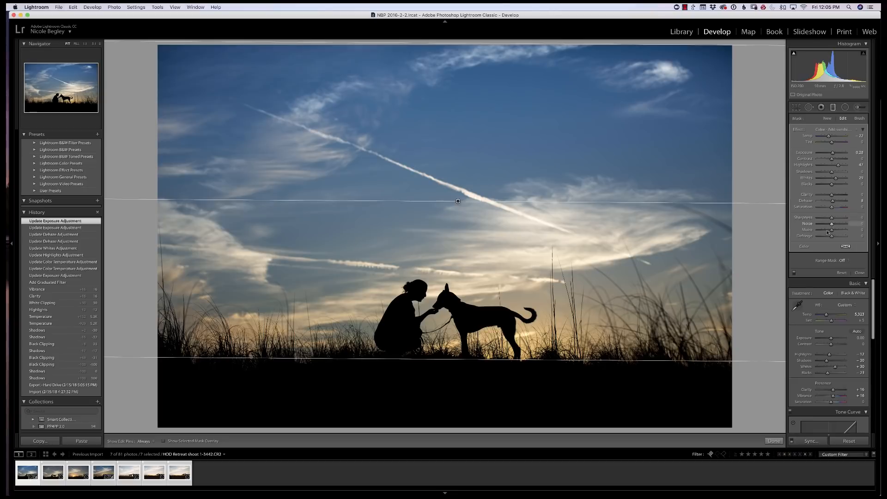
pyautogui.click(771, 440)
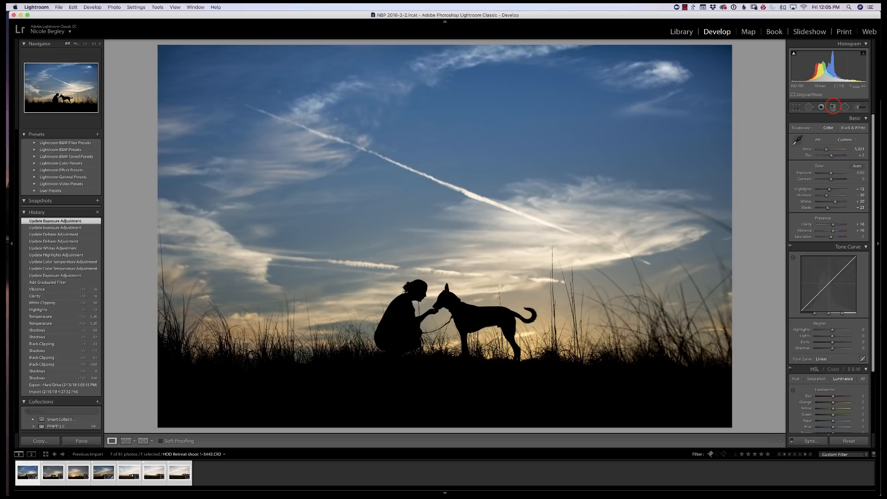
# Add a second graduated filter from the bottom edge up into the lower clouds, and reset its effect settings
pyautogui.click(833, 108)
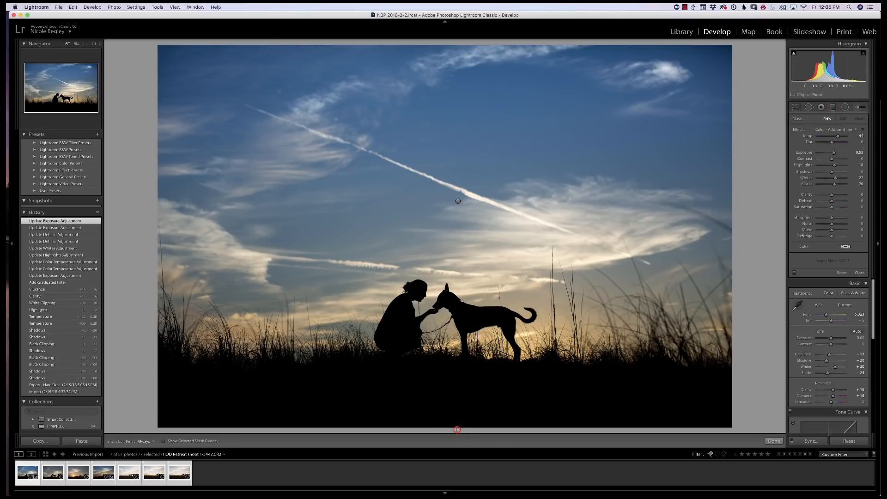
pyautogui.moveTo(456, 429); pyautogui.dragTo(460, 261)
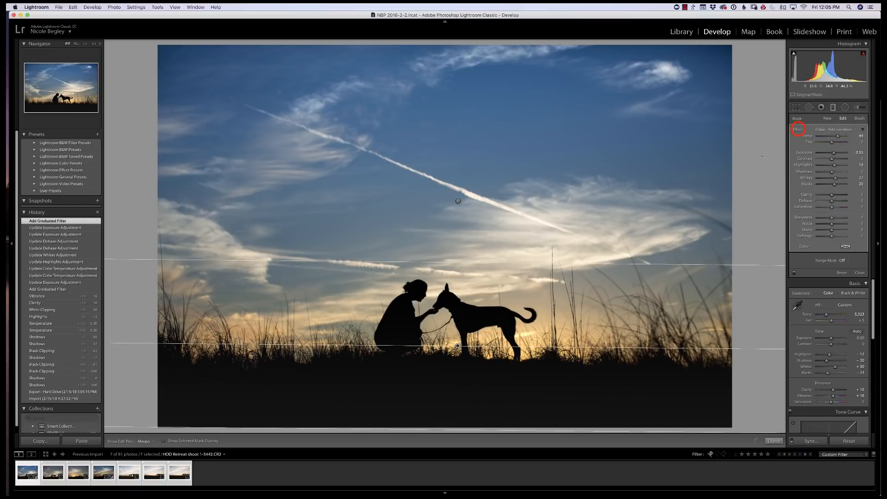
pyautogui.doubleClick(802, 130)
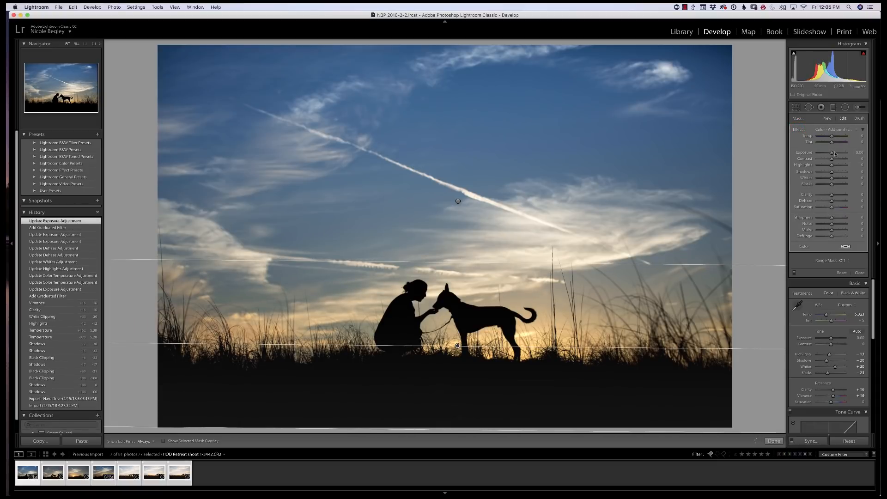
# Warm the lower graduated filter by raising its Temp to about 70
pyautogui.click(831, 136)
pyautogui.moveTo(831, 136); pyautogui.dragTo(834, 136)
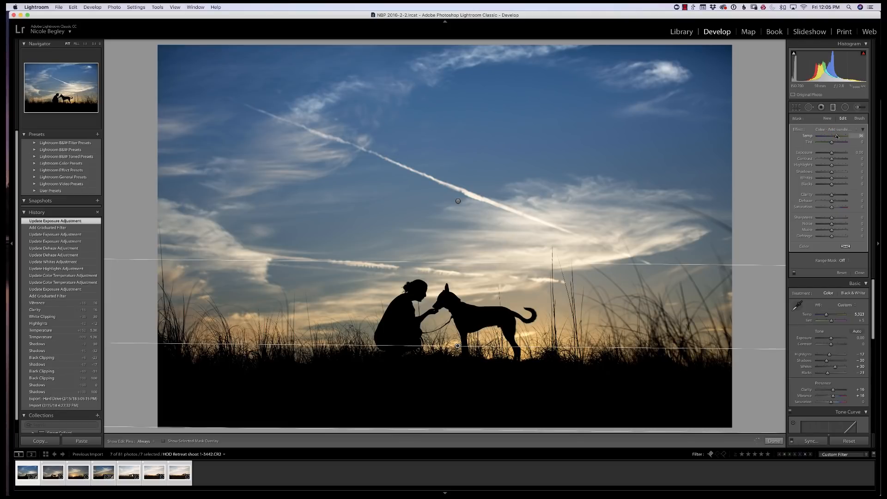
pyautogui.moveTo(837, 136); pyautogui.dragTo(810, 138)
pyautogui.moveTo(846, 136); pyautogui.dragTo(840, 136)
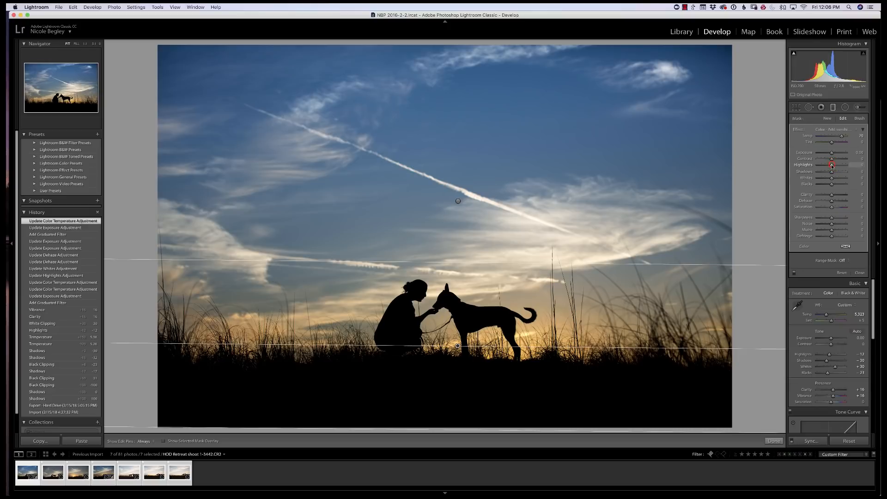
# Set the lower filter's Highlights to about 21, Whites to 24 and Dehaze to 7, and finish the filter
pyautogui.moveTo(832, 165); pyautogui.dragTo(836, 179)
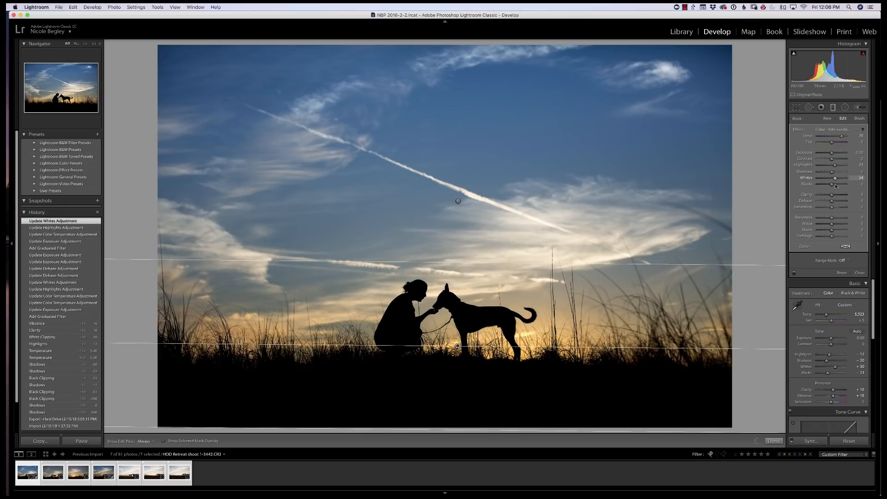
pyautogui.click(832, 201)
pyautogui.moveTo(832, 202); pyautogui.dragTo(833, 203)
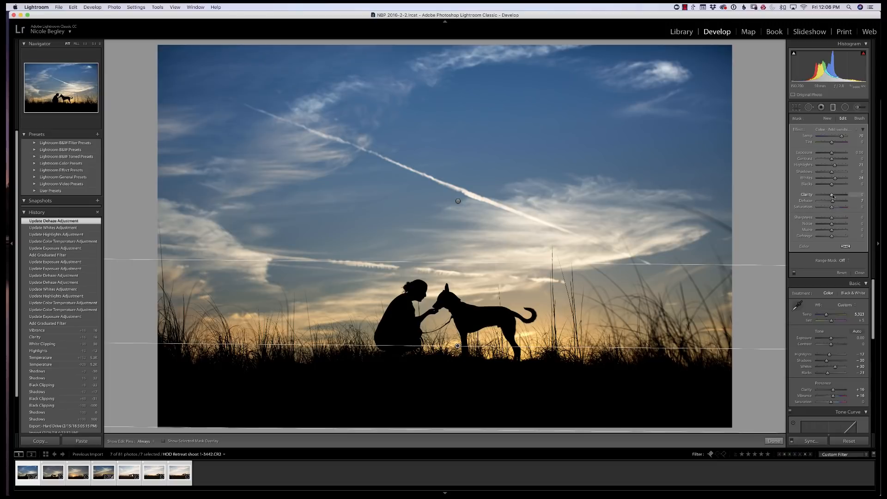
pyautogui.click(774, 441)
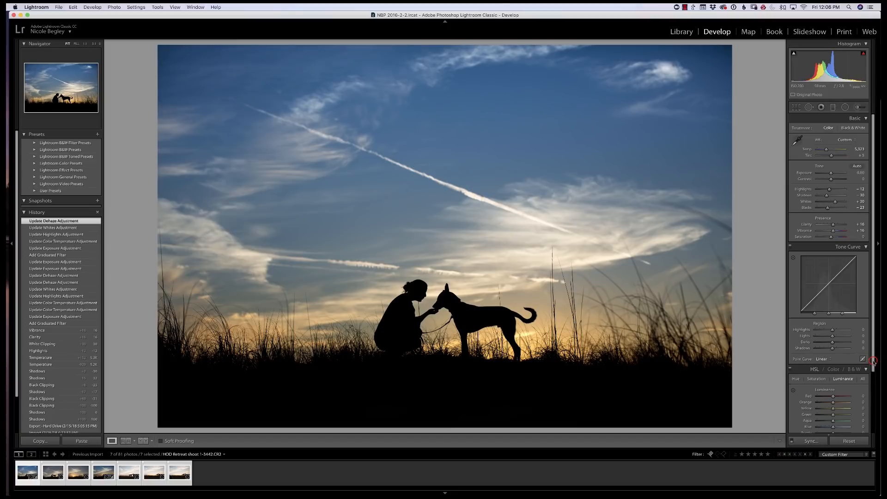
# Use targeted Luminance adjustment to brighten the sky's blues slightly and darken the horizon glow to Yellow -32 and Orange -4
pyautogui.moveTo(873, 362); pyautogui.dragTo(866, 431)
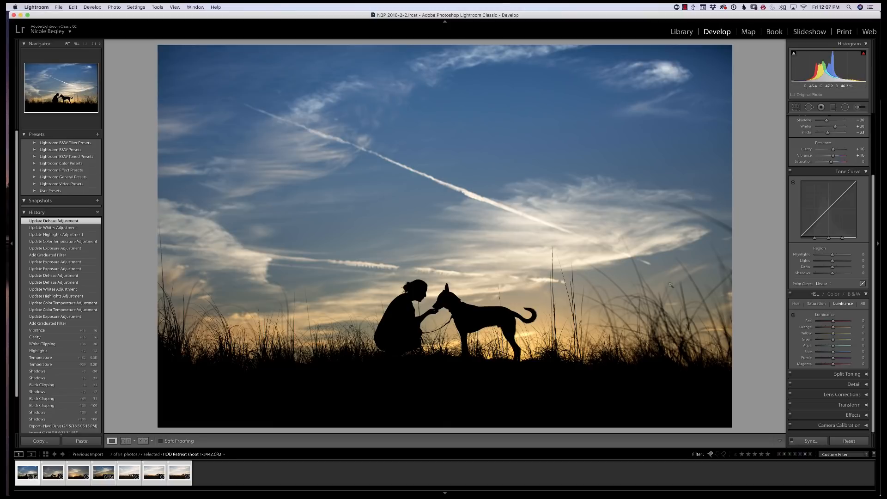
pyautogui.click(793, 314)
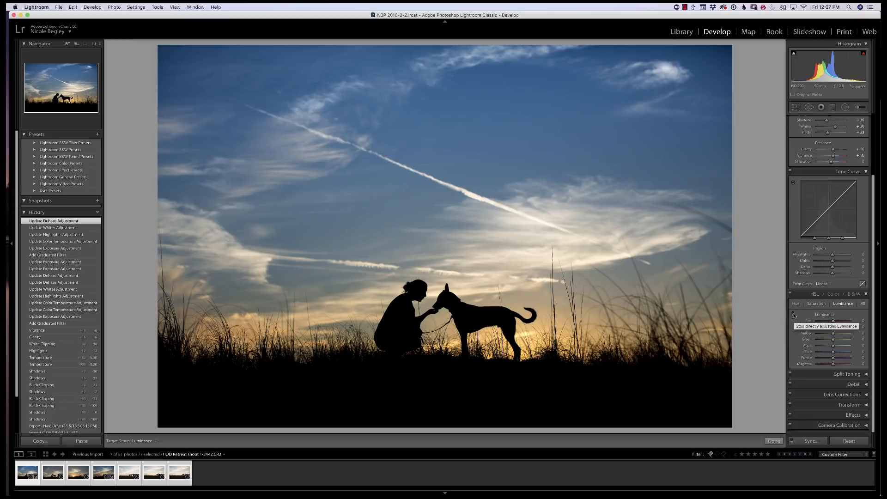
pyautogui.moveTo(650, 148)
pyautogui.mouseDown()
pyautogui.moveTo(649, 162)
pyautogui.moveTo(649, 129)
pyautogui.moveTo(650, 150)
pyautogui.mouseUp()
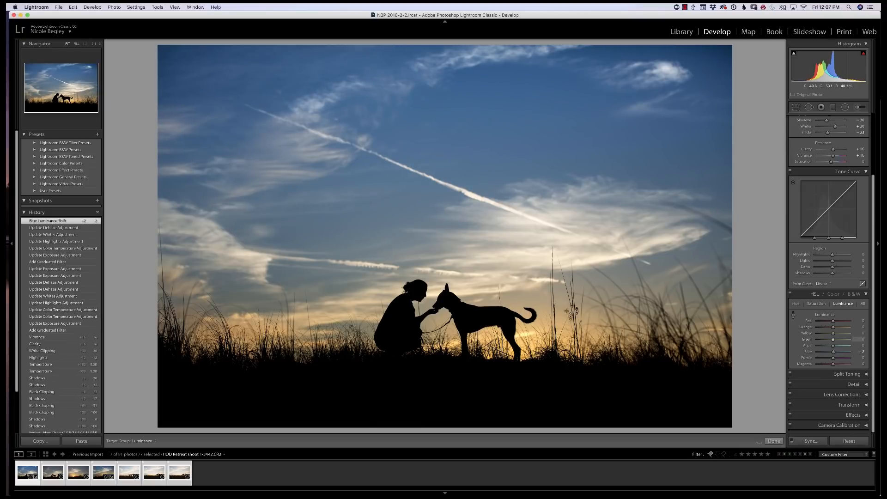
pyautogui.moveTo(561, 332); pyautogui.dragTo(561, 331)
pyautogui.moveTo(561, 326); pyautogui.dragTo(561, 343)
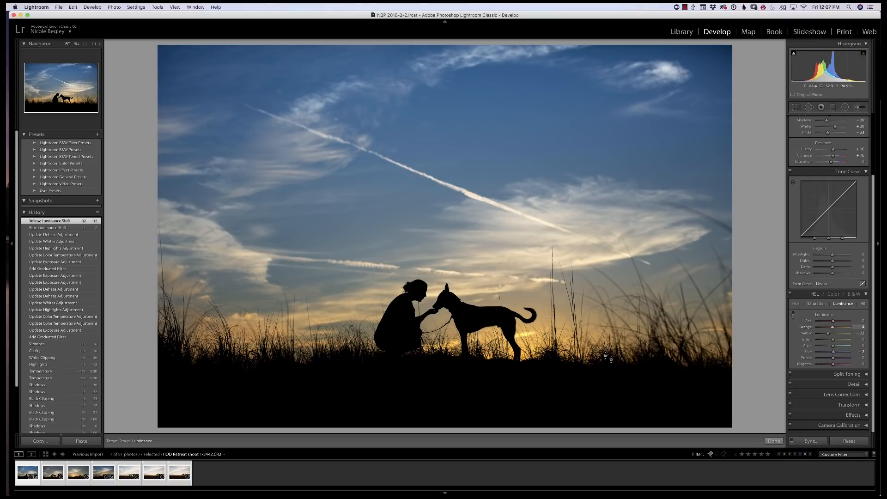
# Compare the photo with and without the HSL adjustments, and leave them disabled
pyautogui.click(790, 293)
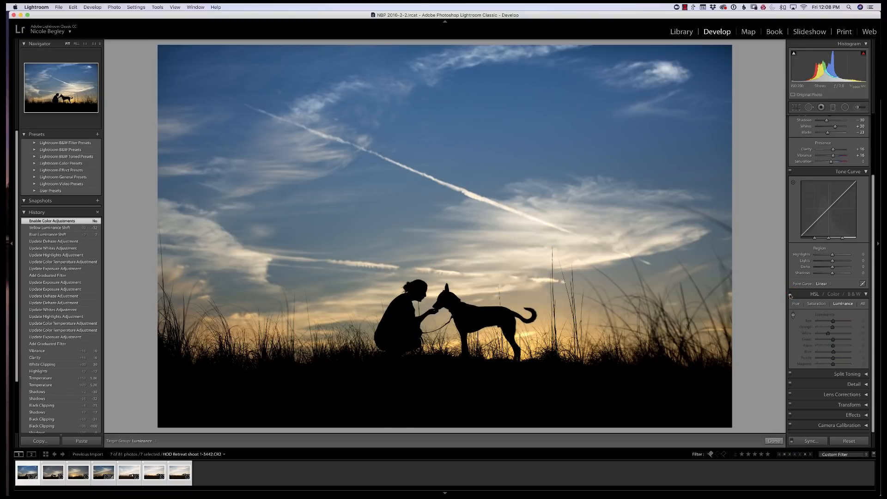
pyautogui.click(790, 294)
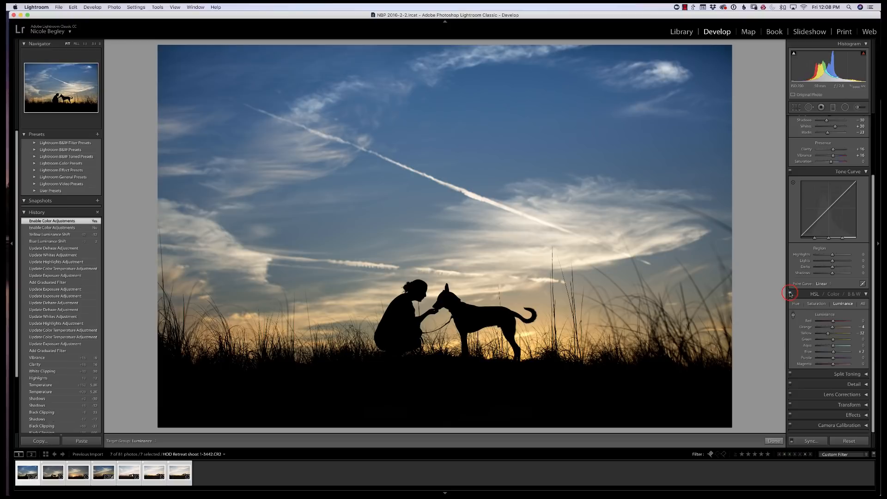
pyautogui.click(791, 294)
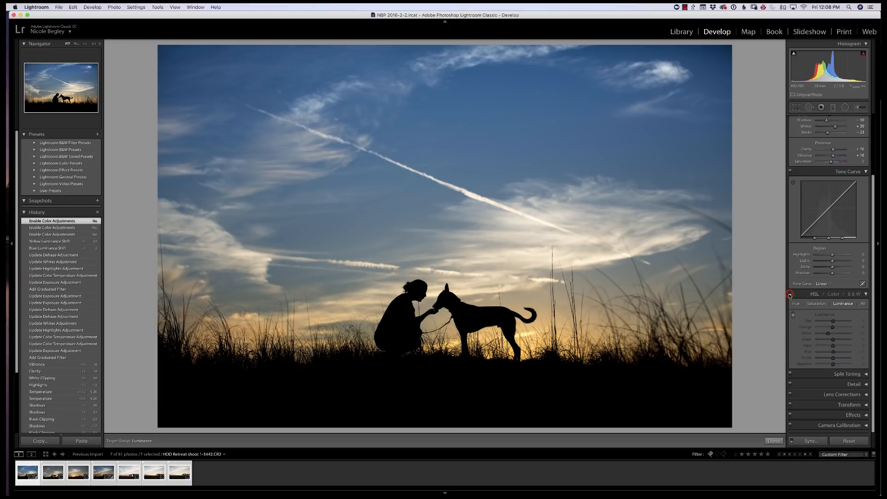
pyautogui.click(790, 294)
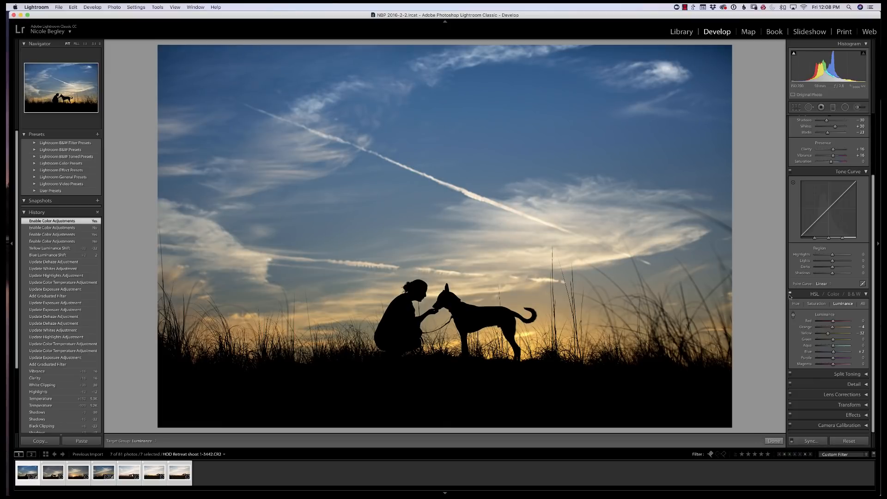
pyautogui.click(790, 294)
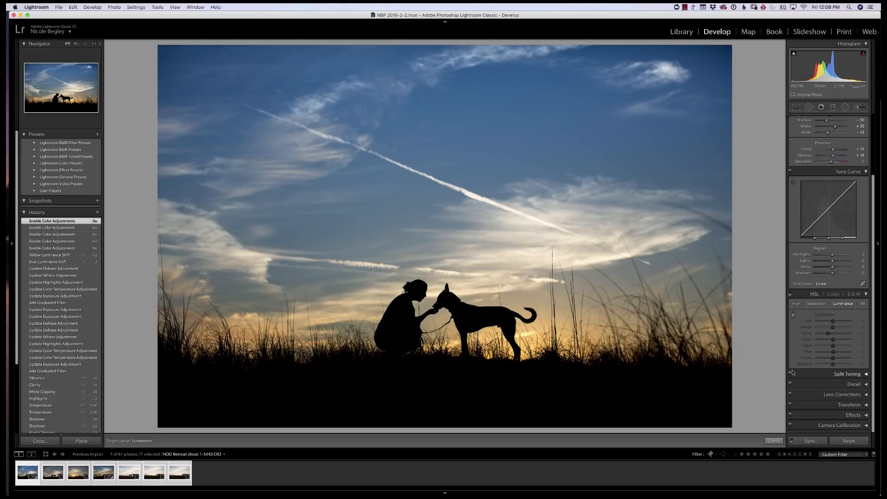
pyautogui.click(790, 294)
pyautogui.click(790, 294)
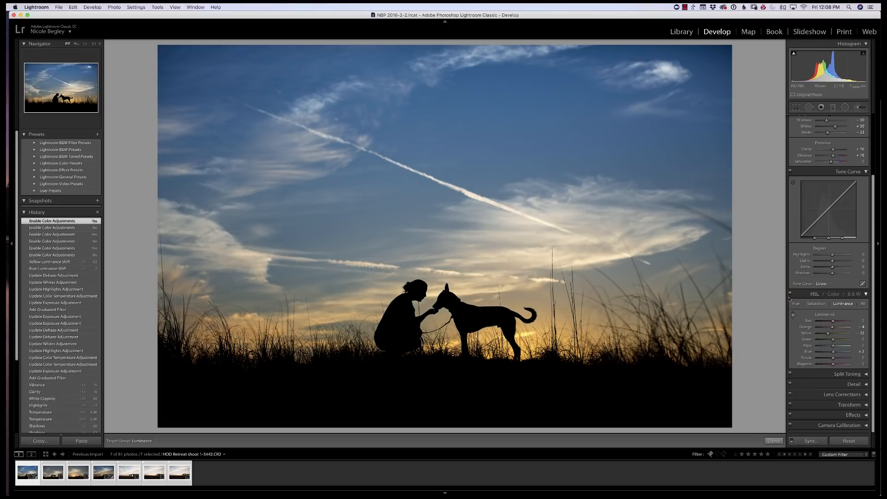
pyautogui.click(790, 298)
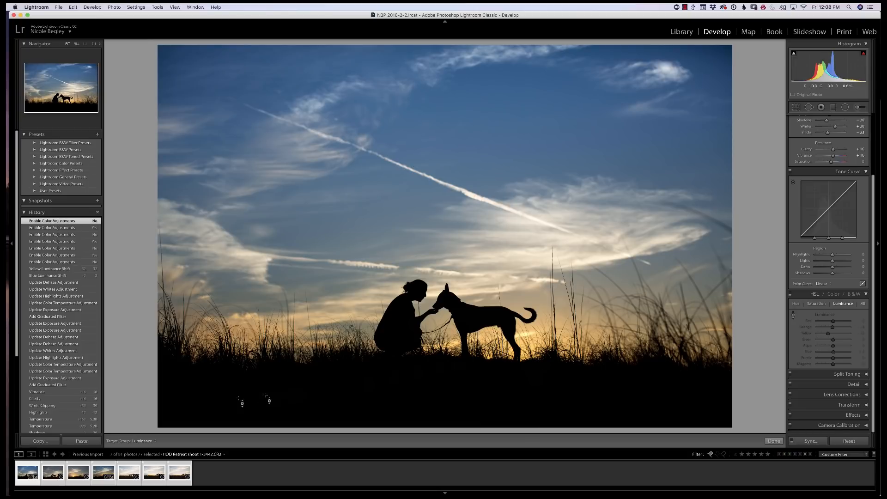
# Exit targeted Luminance adjustment and switch to the before and after comparison view
pyautogui.press('Escape')
pyautogui.click(143, 440)
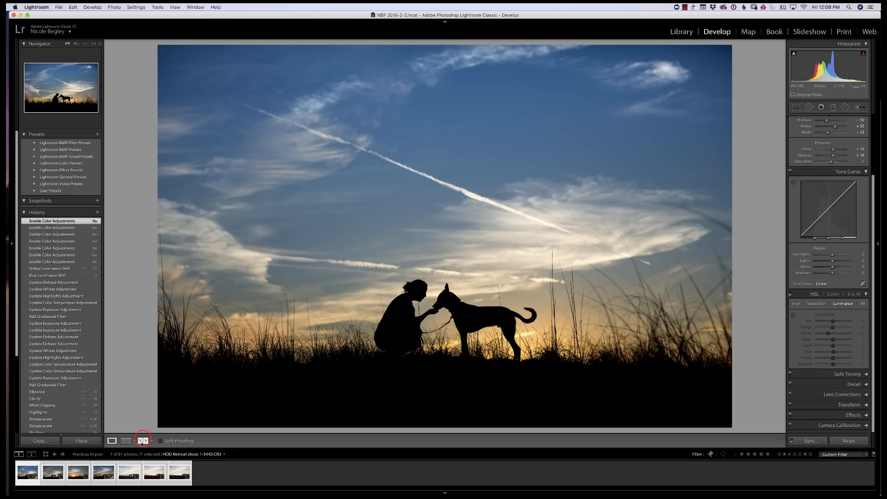